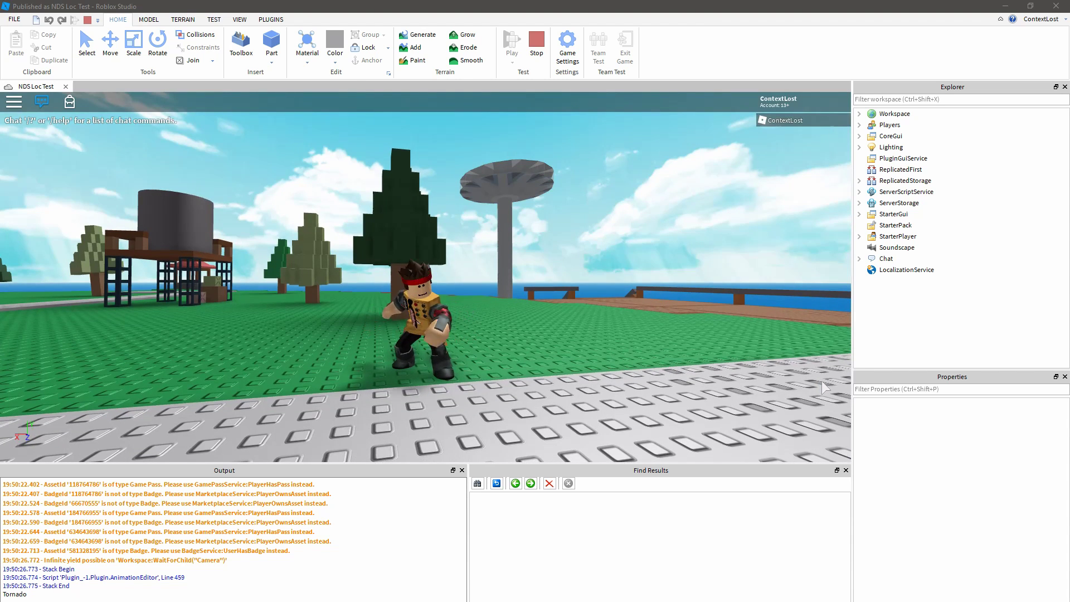
- Run the avatar to the water tower, jump off it, then stop the play test
key("w")
right_click_drag(650, 286, 650, 286)
key("w")
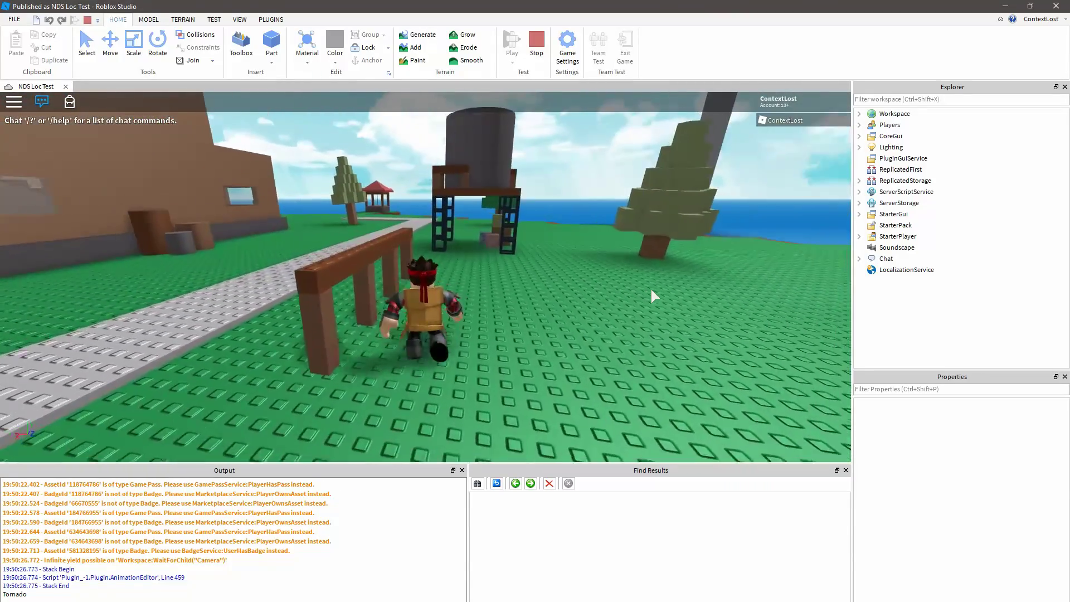
key("w")
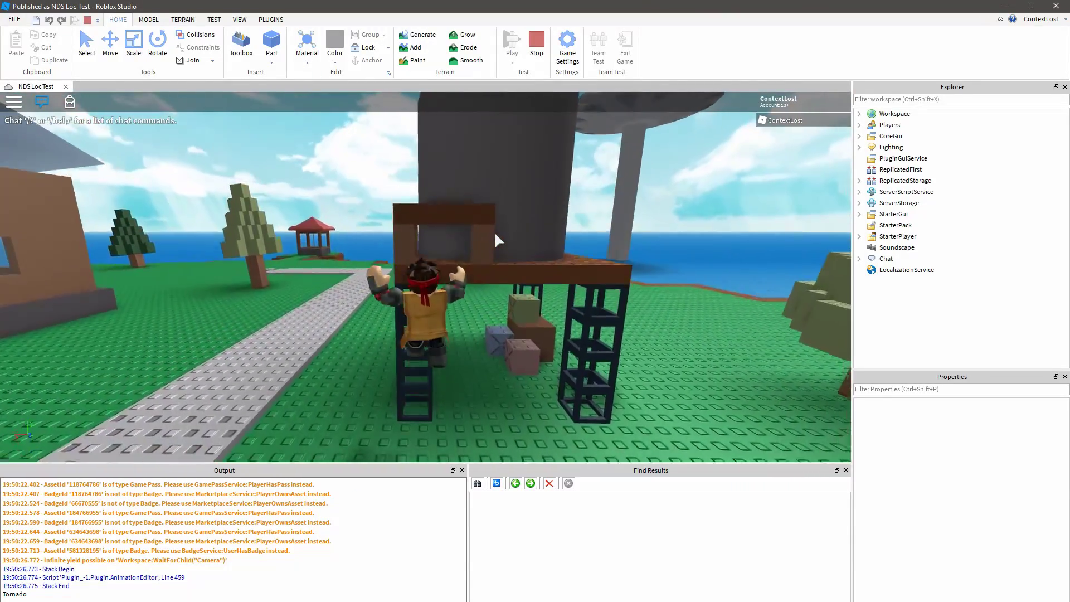
key("w")
key("space")
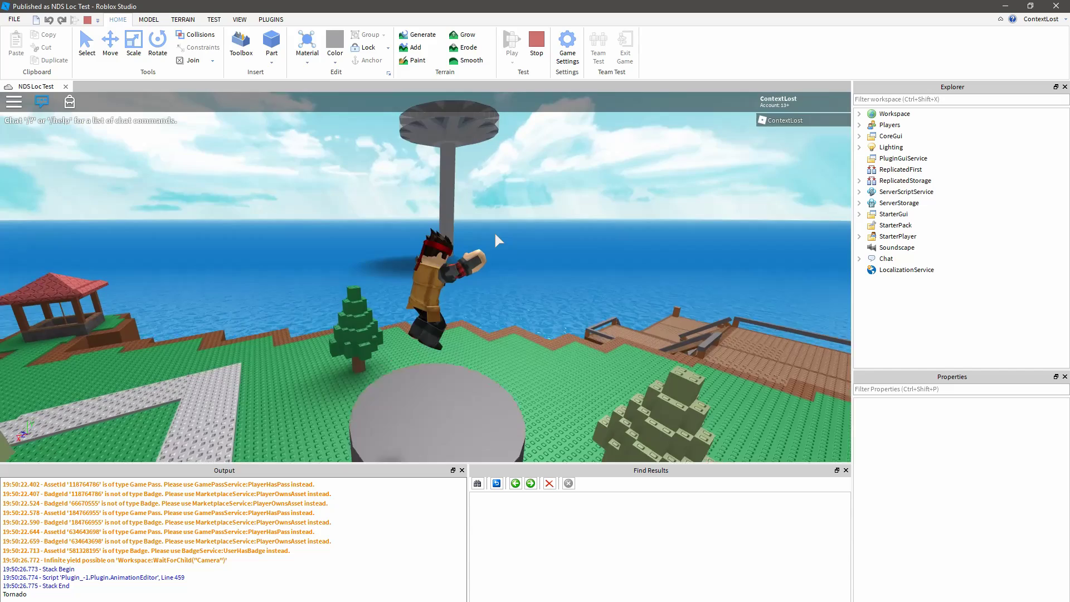
right_click_drag(495, 234, 495, 234)
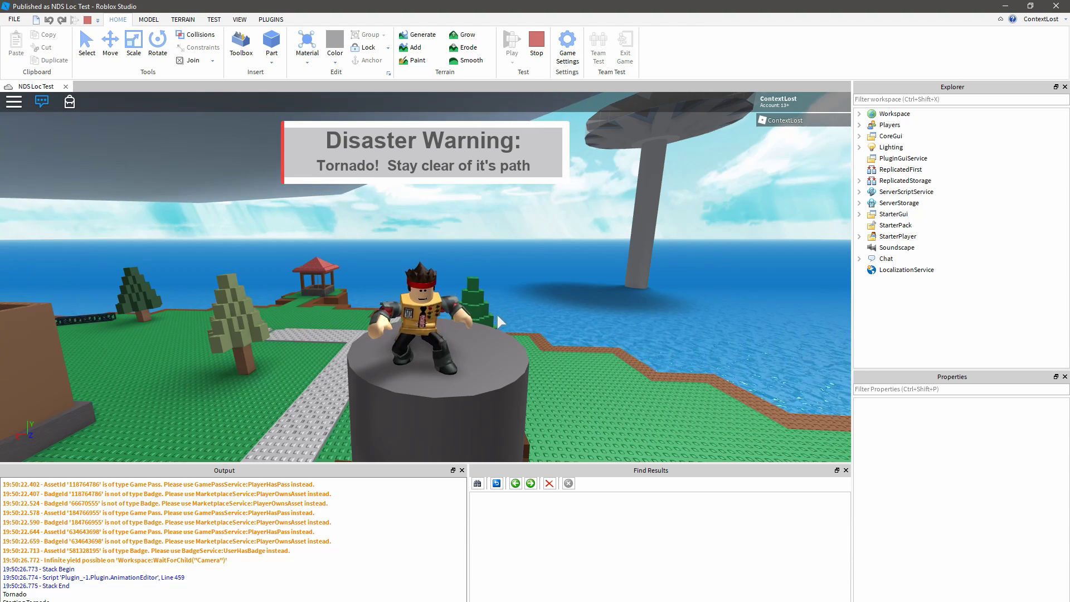
left_click(536, 45)
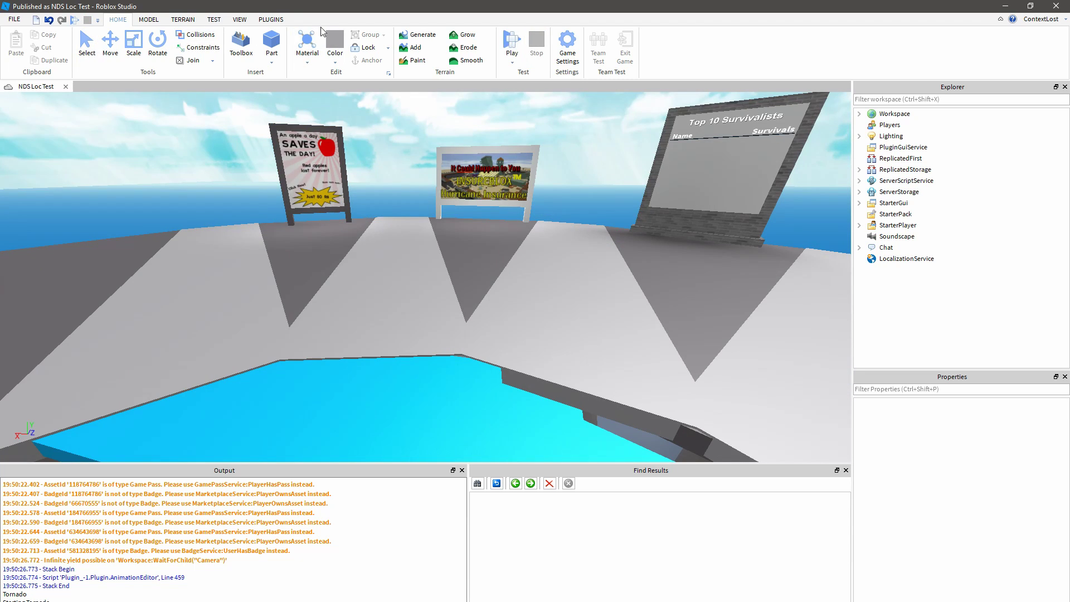
- Start the localization Text Capture from the PLUGINS tools
left_click(271, 20)
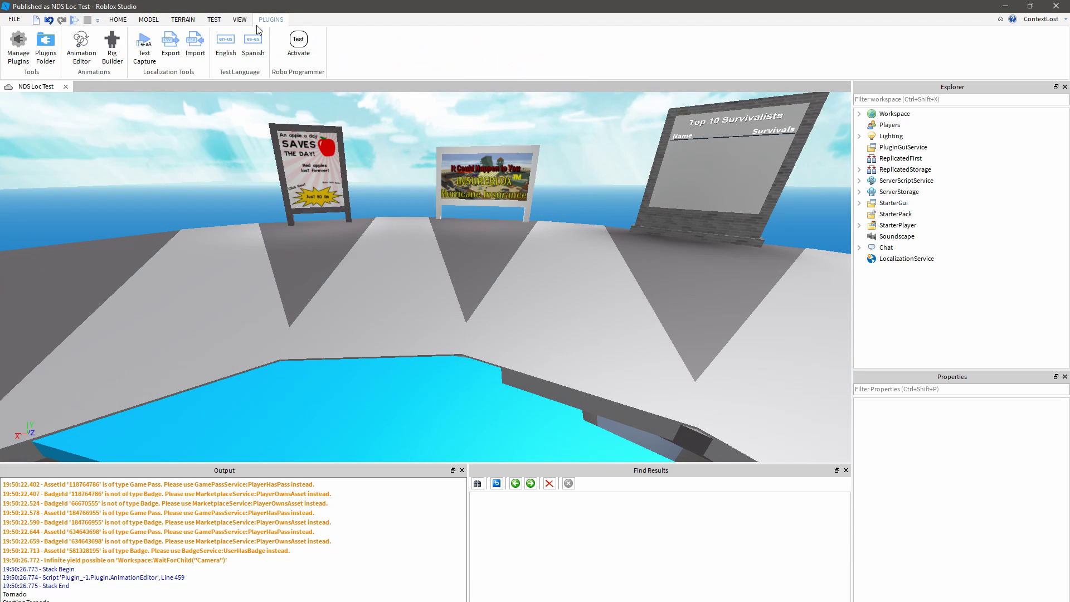
left_click(153, 49)
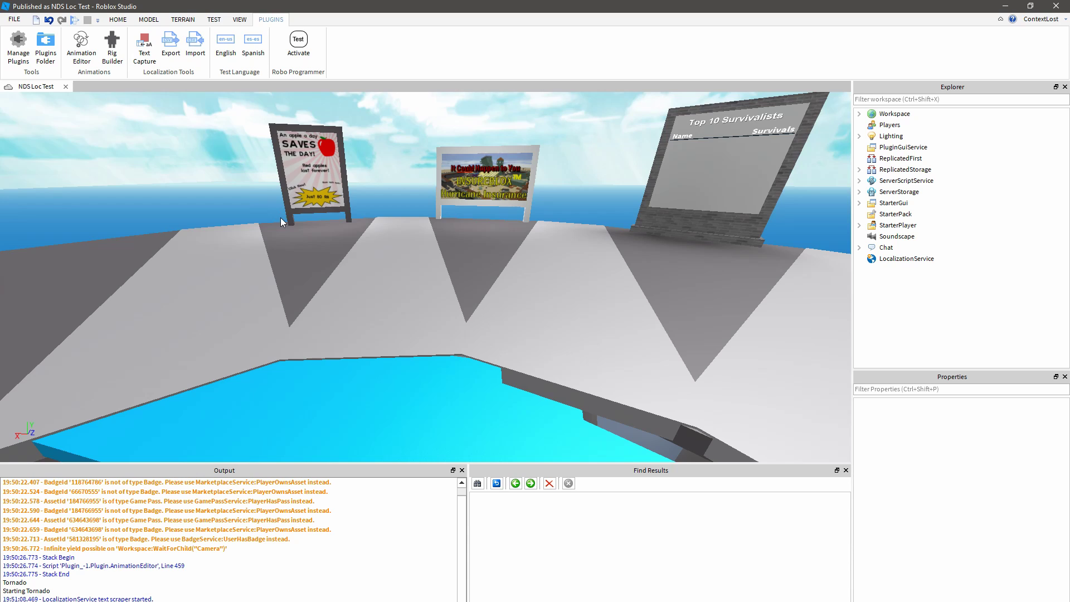
- Start a play test, dismiss the Welcome message with Ready!, and walk up the spiral stairs across the lobby
left_click(74, 19)
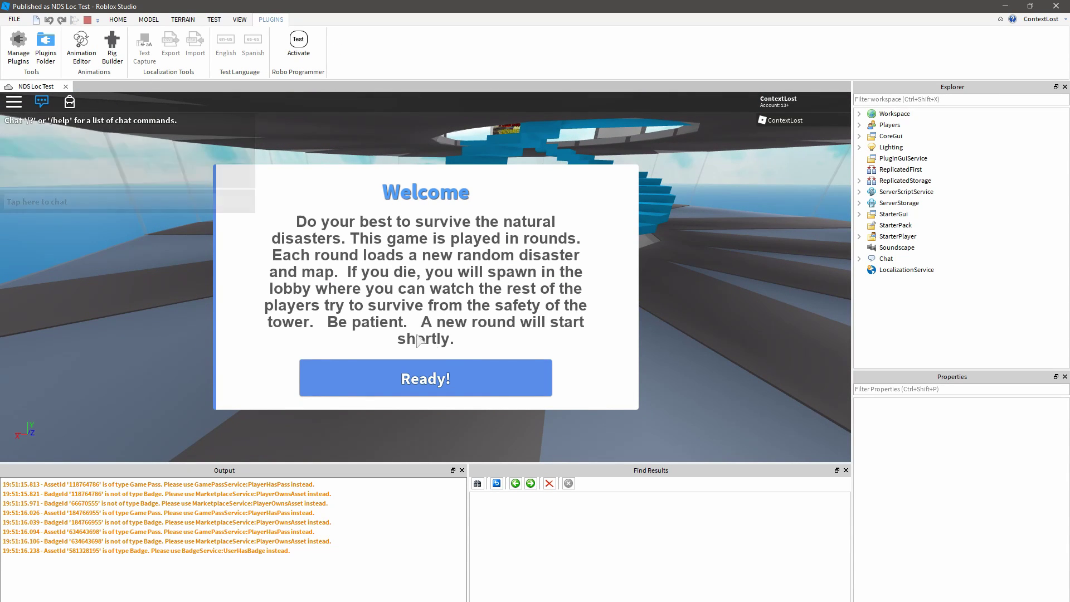
left_click(468, 379)
key("w")
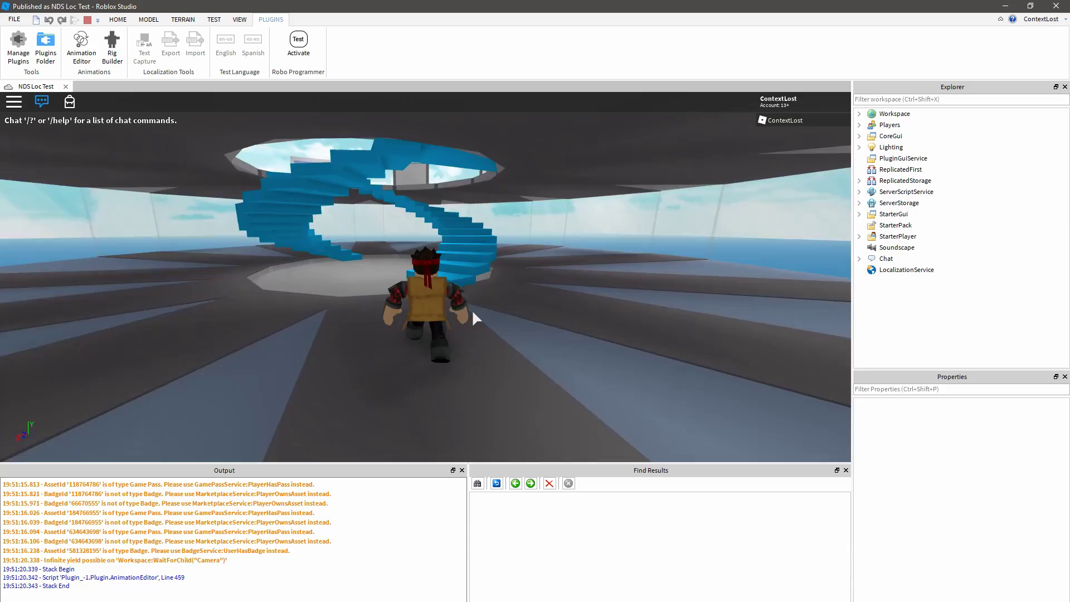
key("w")
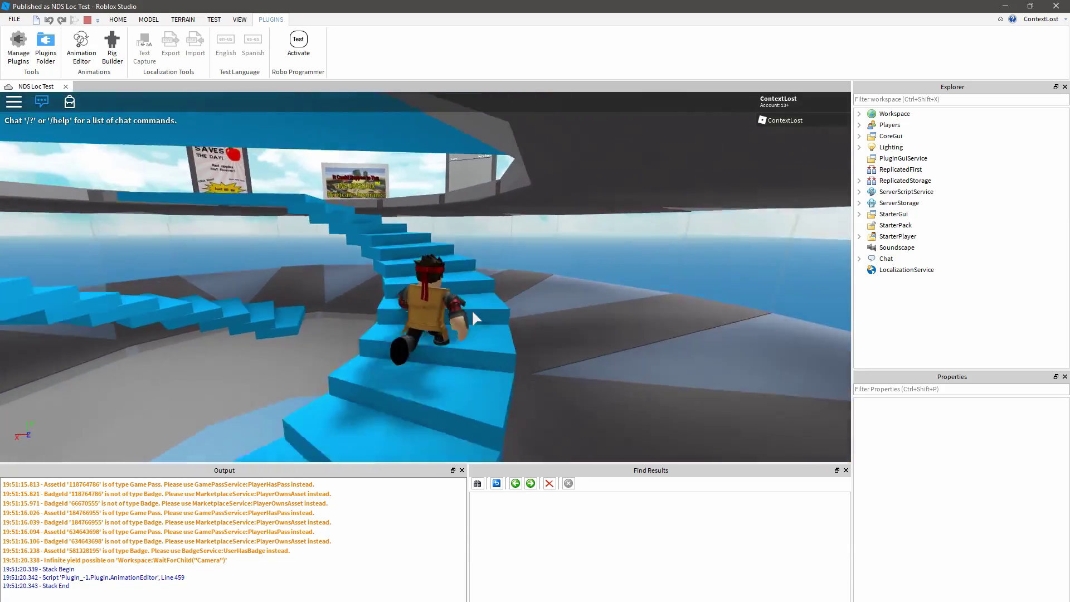
key("w")
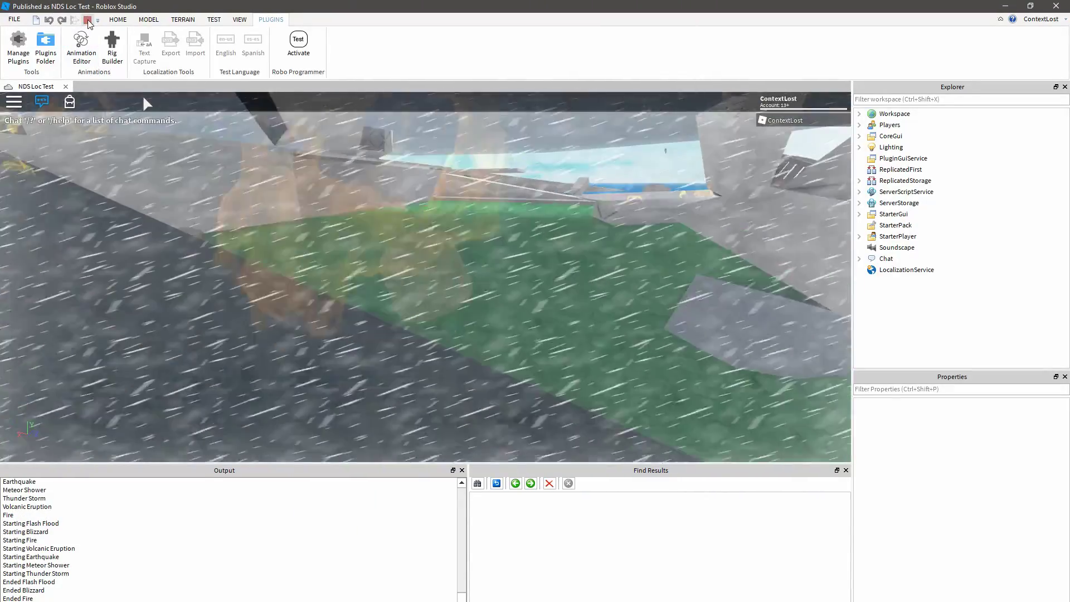
- Stop the play test and Text Capture, then select the generated GeneratedLocalizationTable
left_click(88, 21)
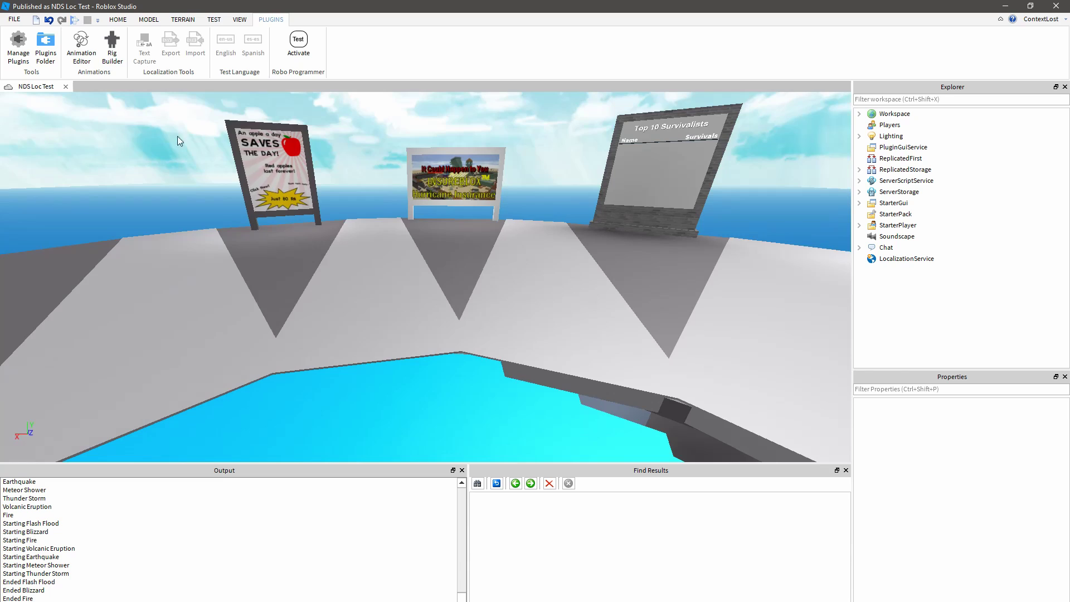
left_click(152, 44)
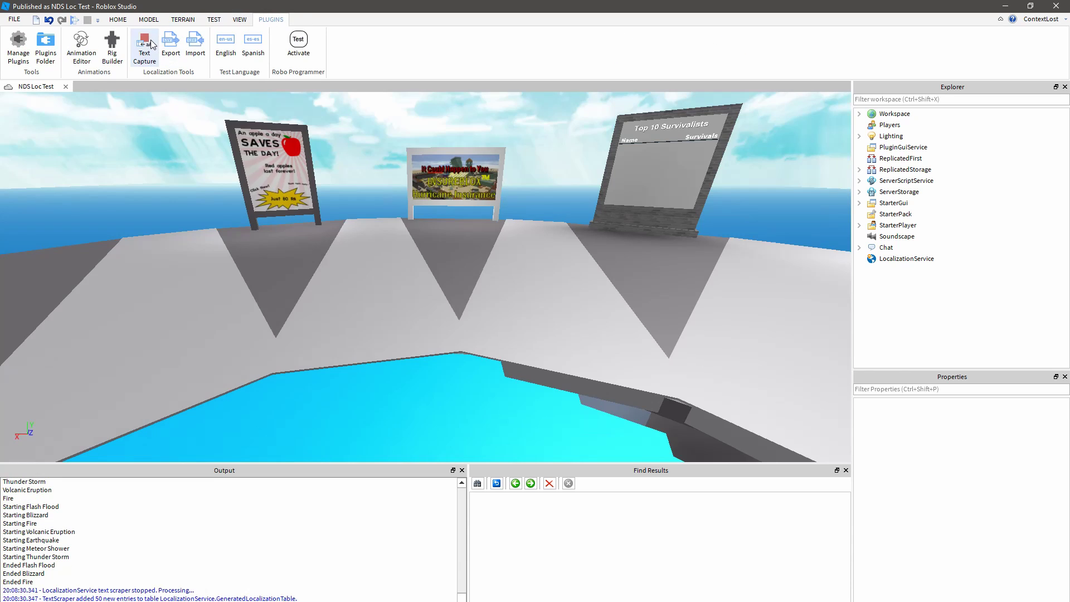
left_click(920, 271)
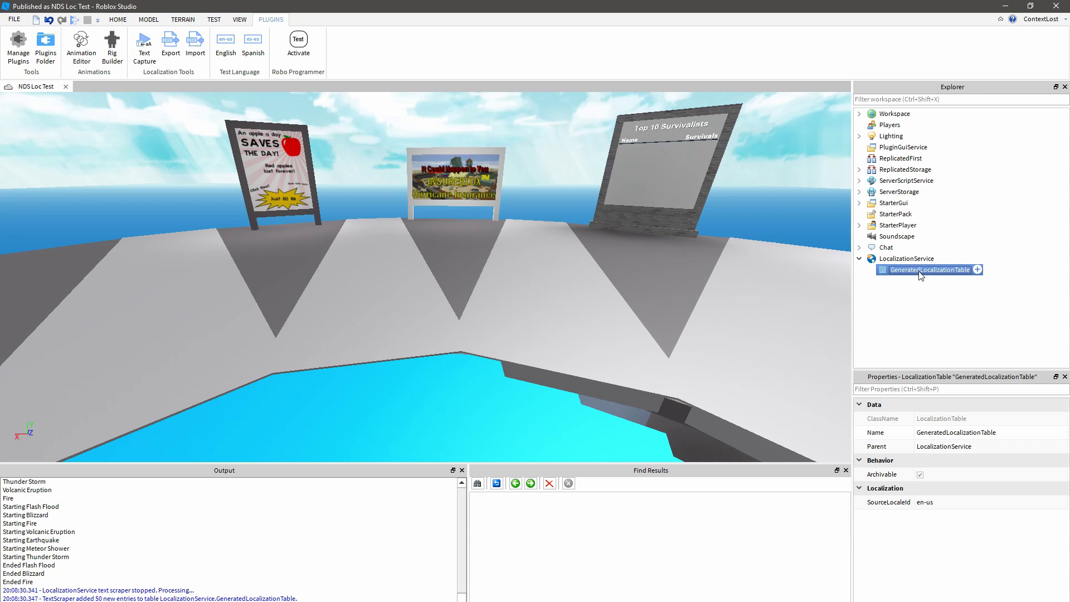
- Save GeneratedLocalizationTable as a CSV, replacing the existing GeneratedLocalizationTable.csv
right_click(920, 275)
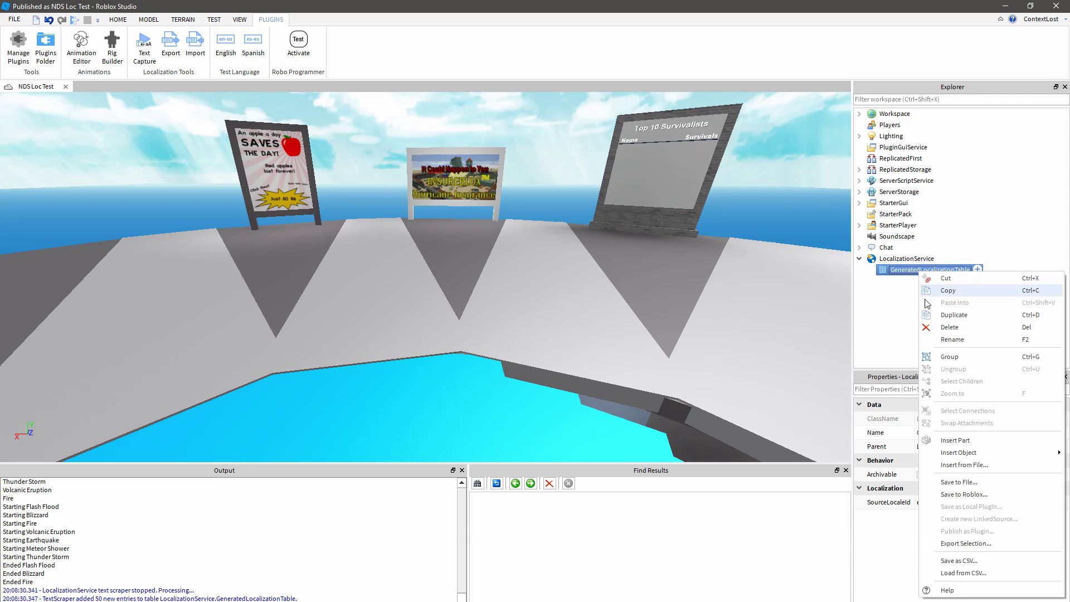
left_click(971, 562)
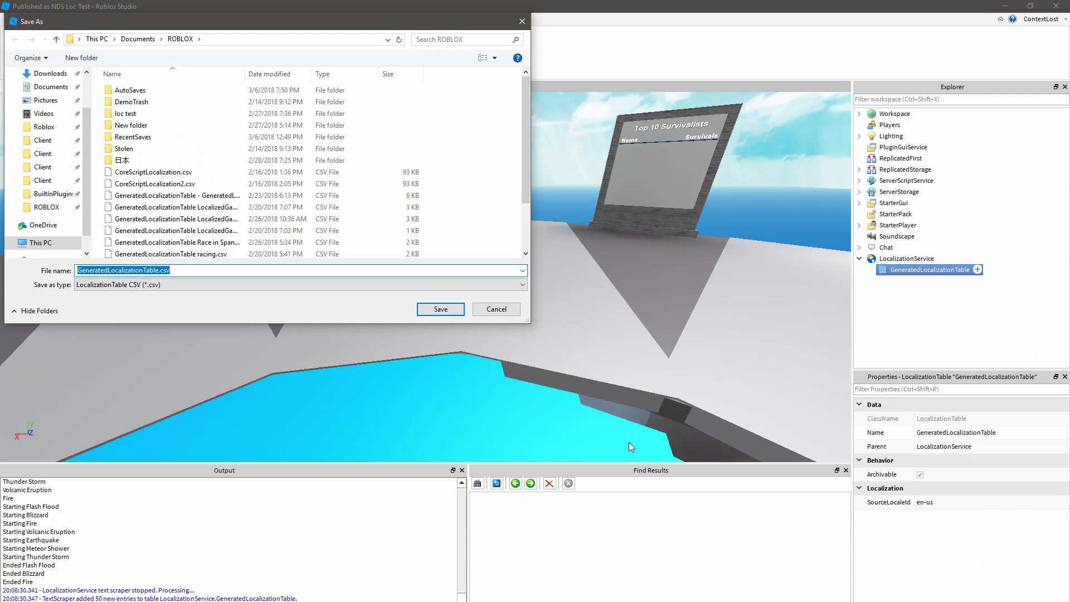
left_click(441, 309)
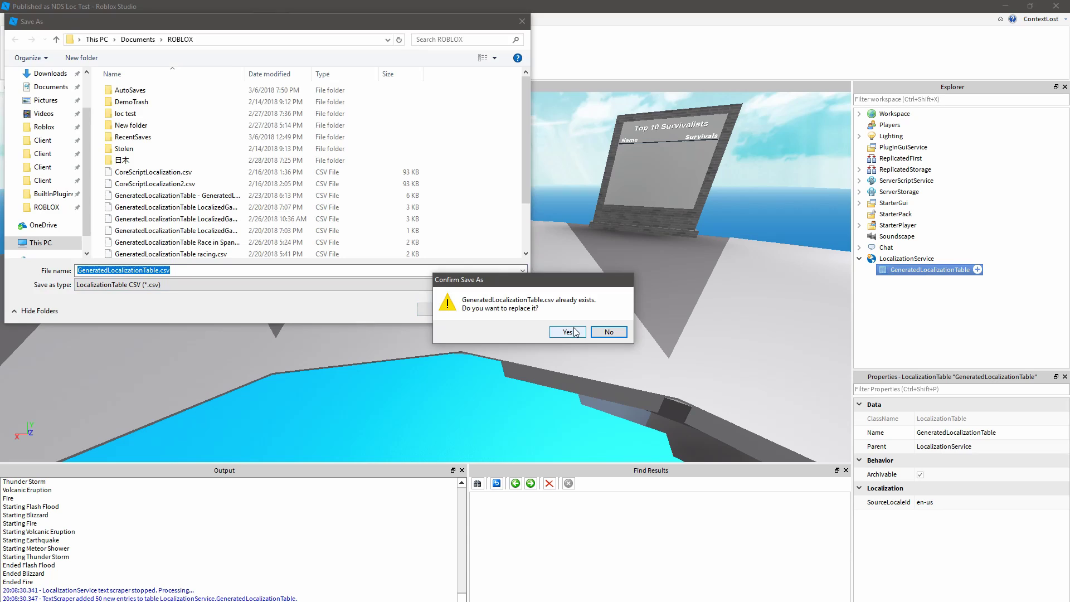
left_click(574, 330)
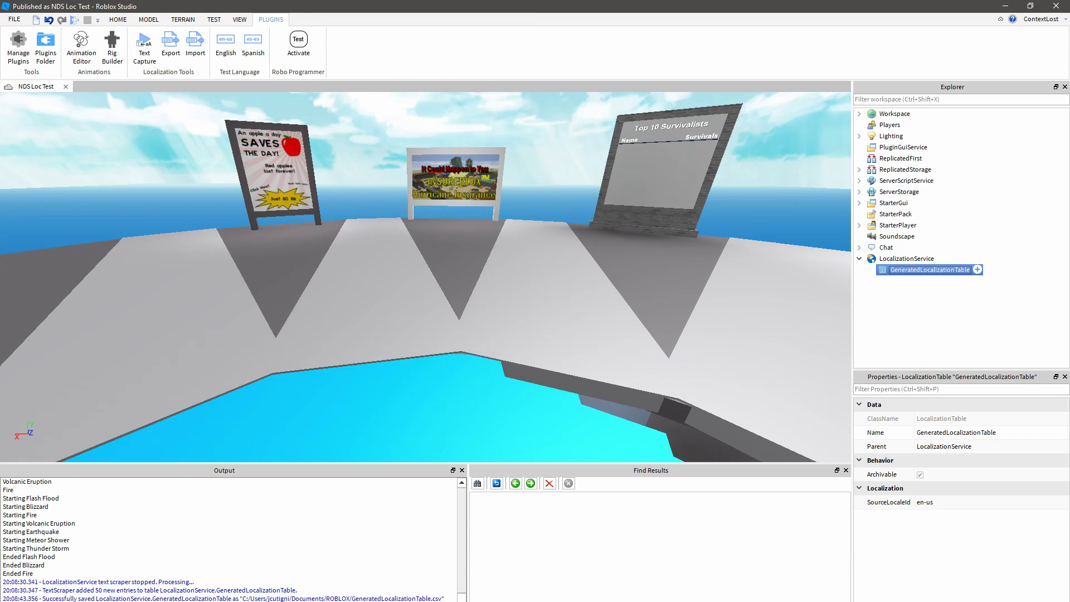
- In Google Sheets, upload GeneratedLocalizationTable.csv from the computer's ROBLOX folder
key("alt+Tab")
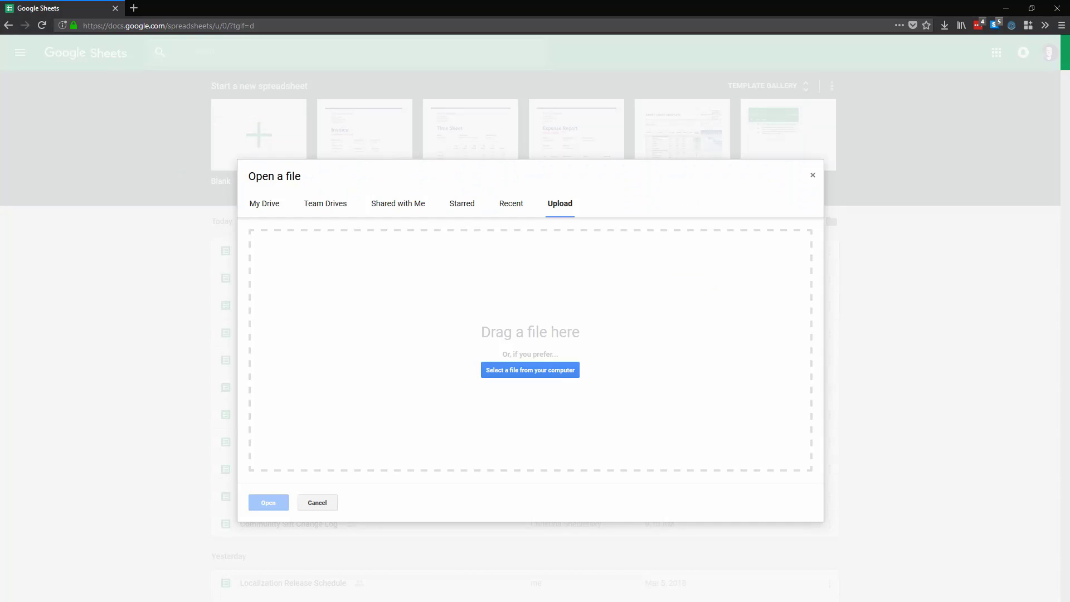
left_click(524, 371)
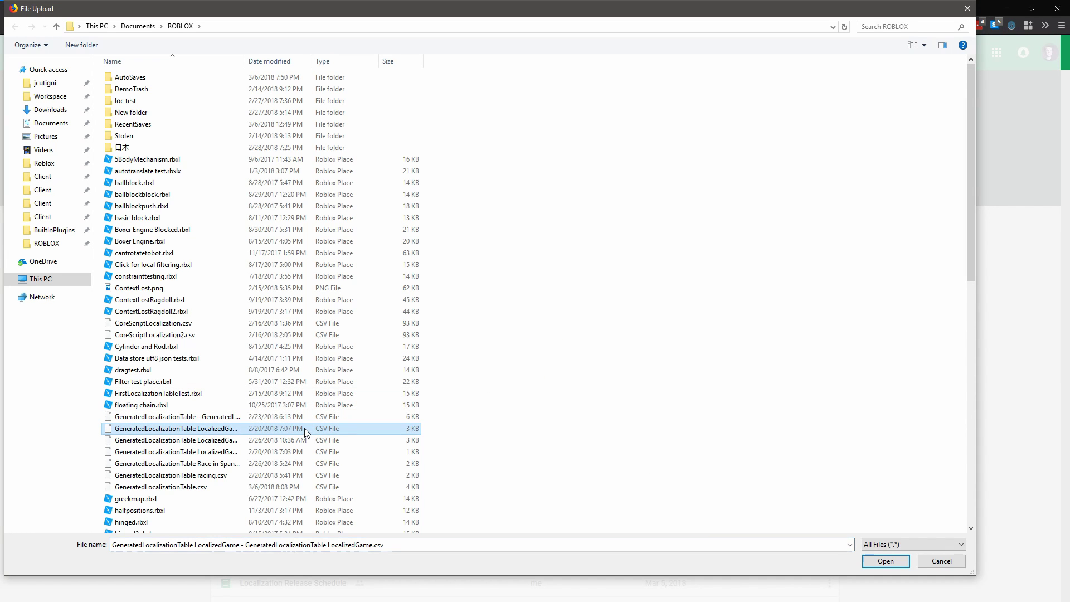
left_click(306, 440)
double_click(191, 487)
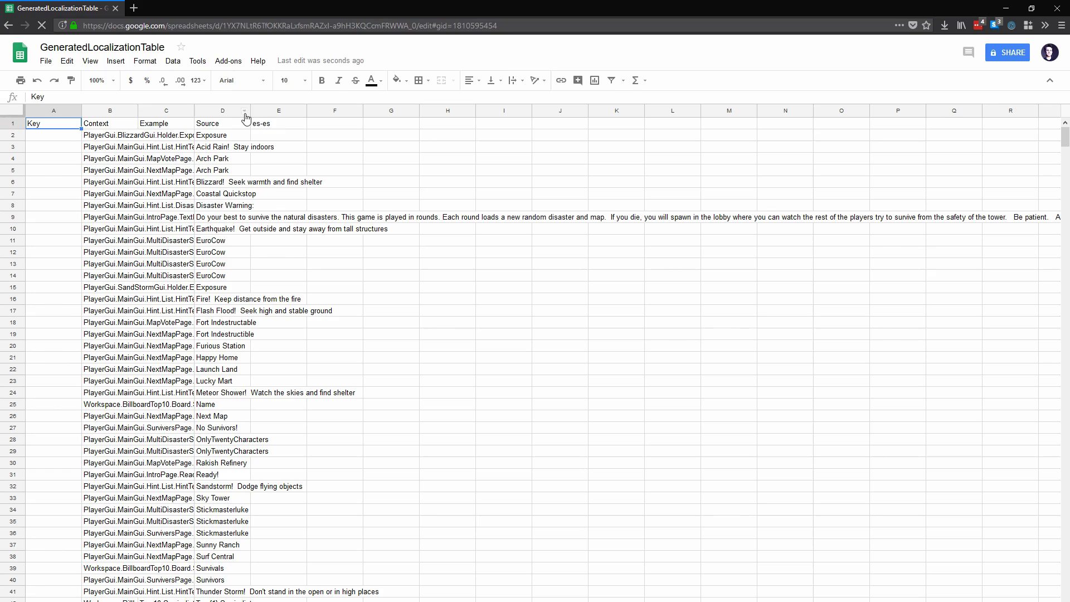
- Widen the Source (D) and Context (B) columns so their full text displays
left_click_drag(250, 110, 356, 113)
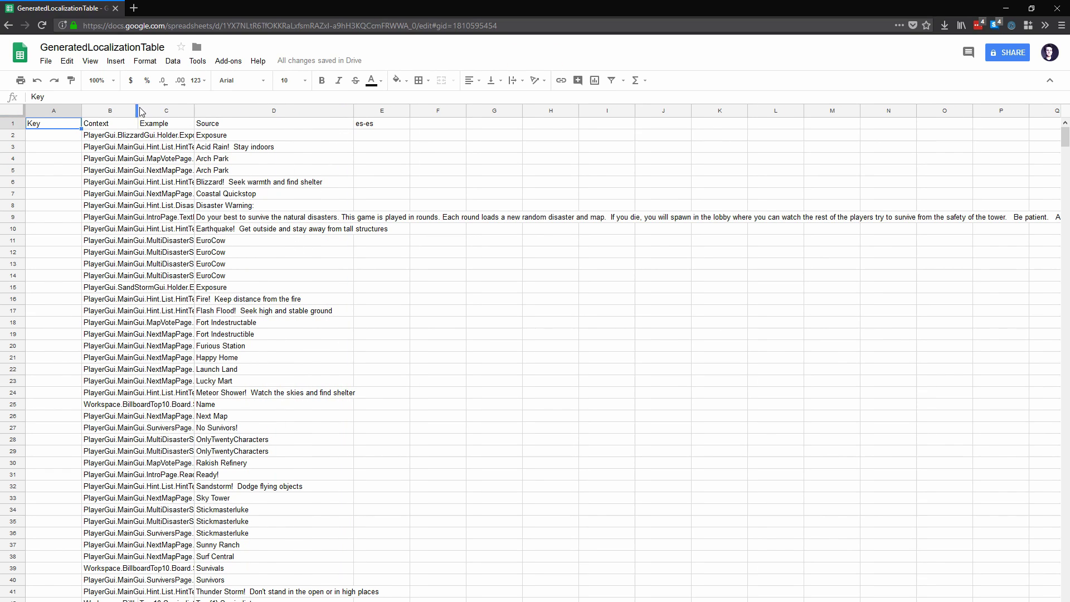
left_click_drag(136, 111, 259, 112)
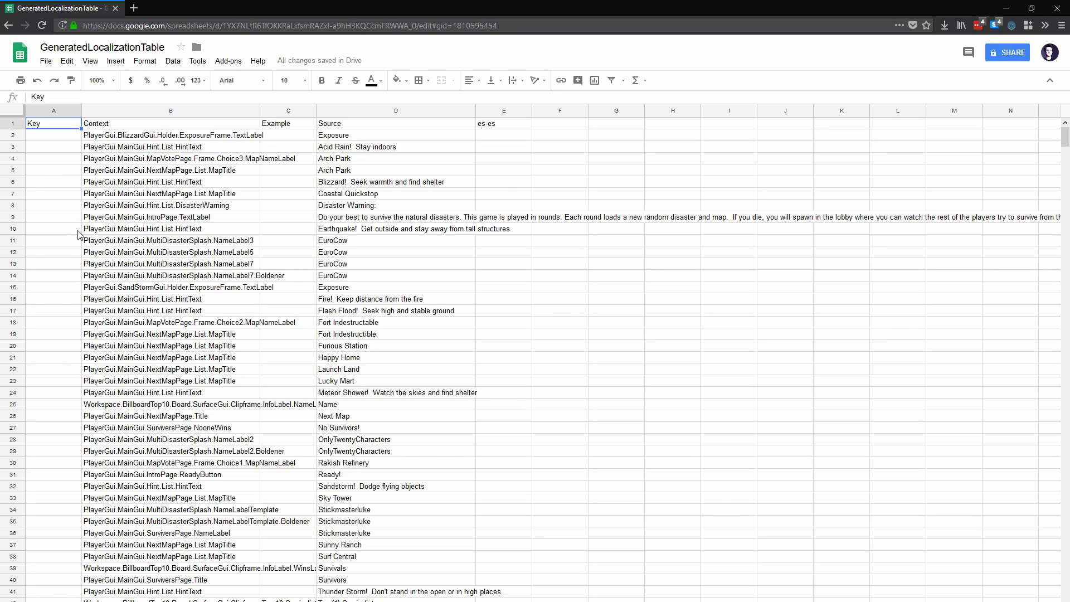
- Enter =GOOGLETRANSLATE(D2,"en","es") in cell E2
left_click(508, 139)
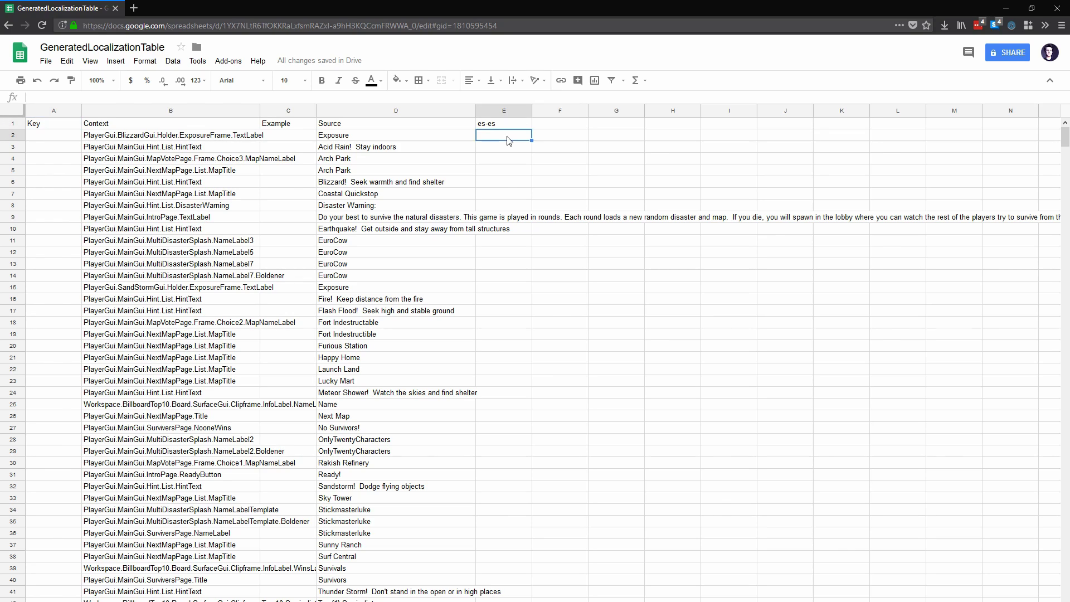
type("=google")
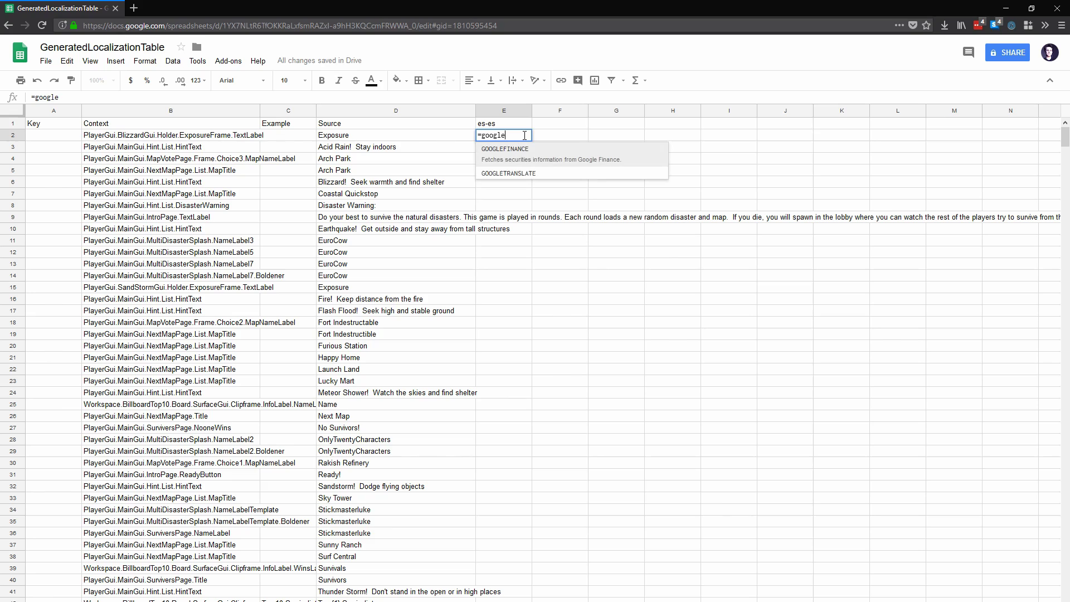
key("Down")
key("Tab")
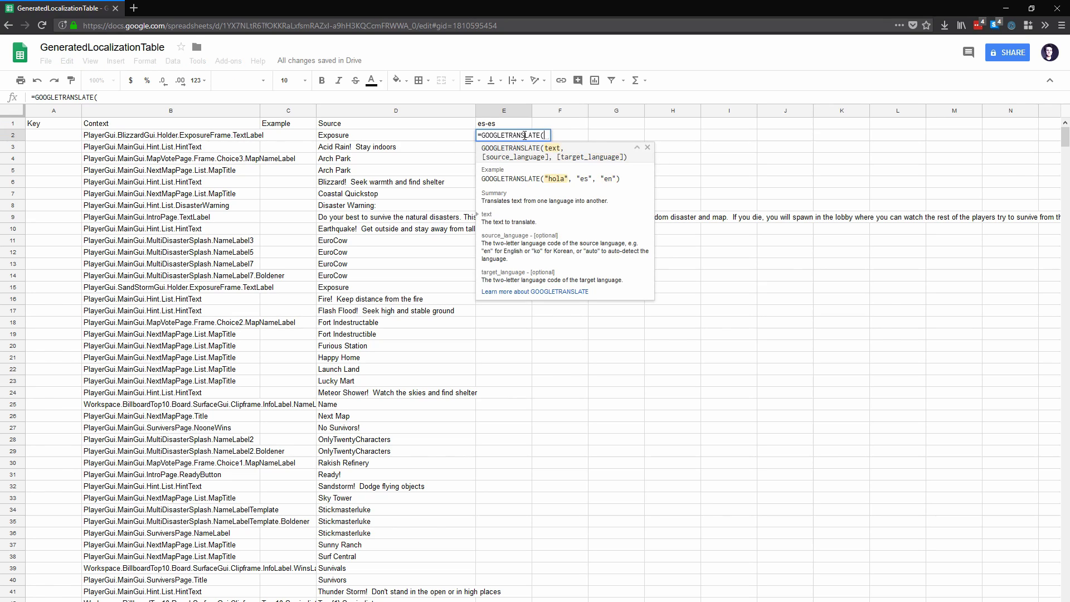
type("D2,\"en\"")
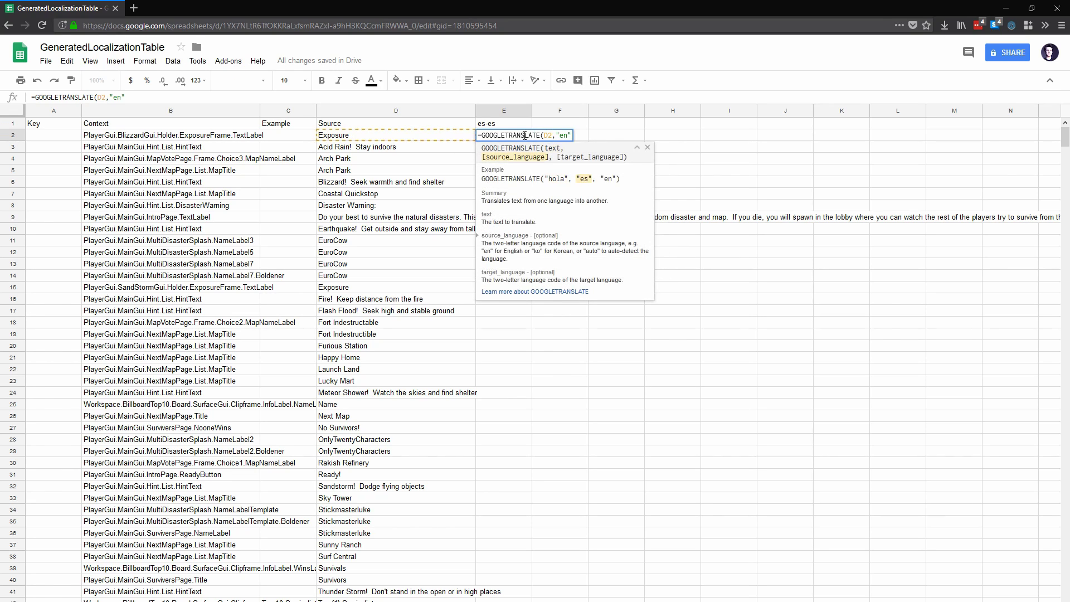
type(",\"es\")")
key("Return")
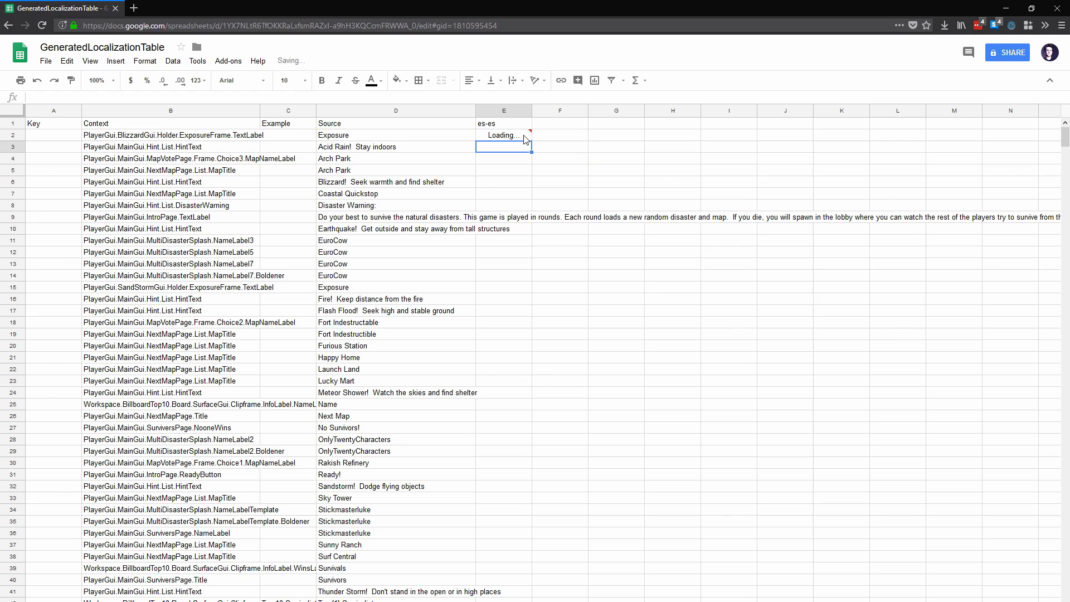
- Fill the translate formula down column E to row 51 and clear the extra formula in E52
left_click(527, 137)
left_click_drag(529, 139, 501, 547)
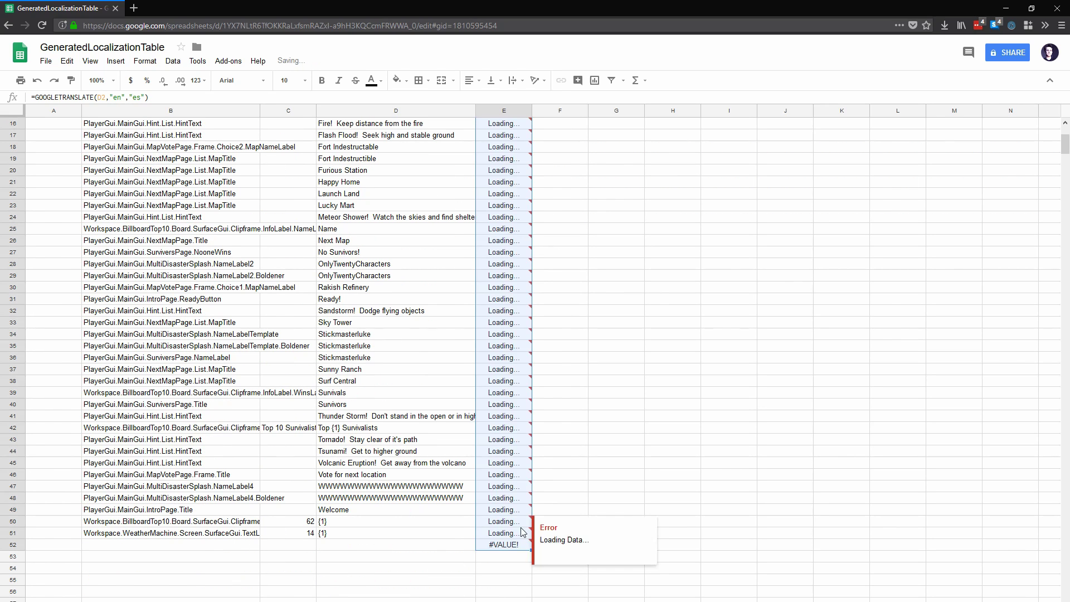
left_click(514, 551)
key("Delete")
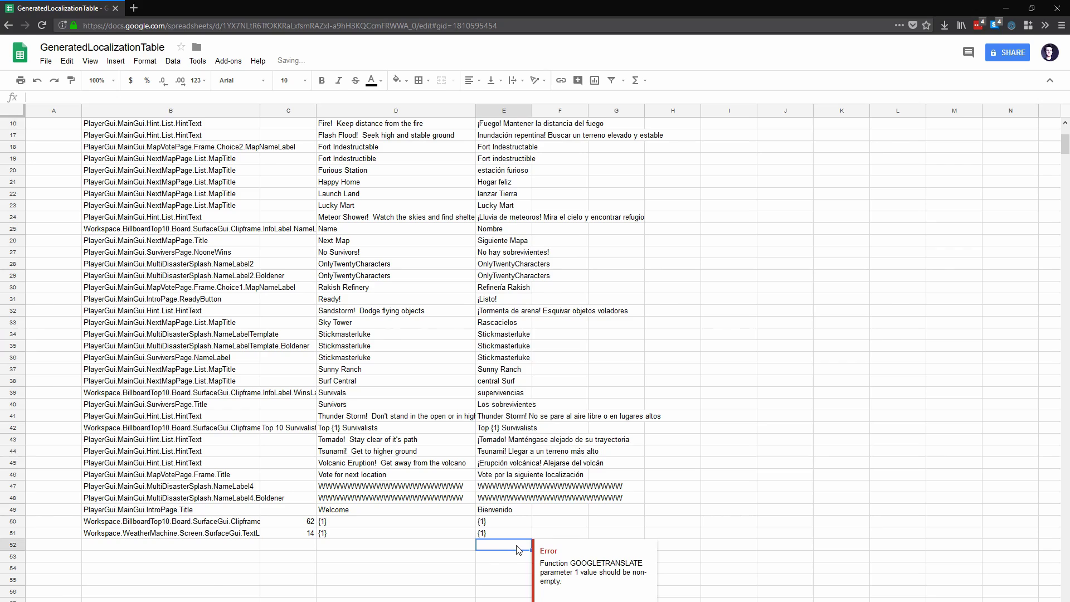
left_click(550, 536)
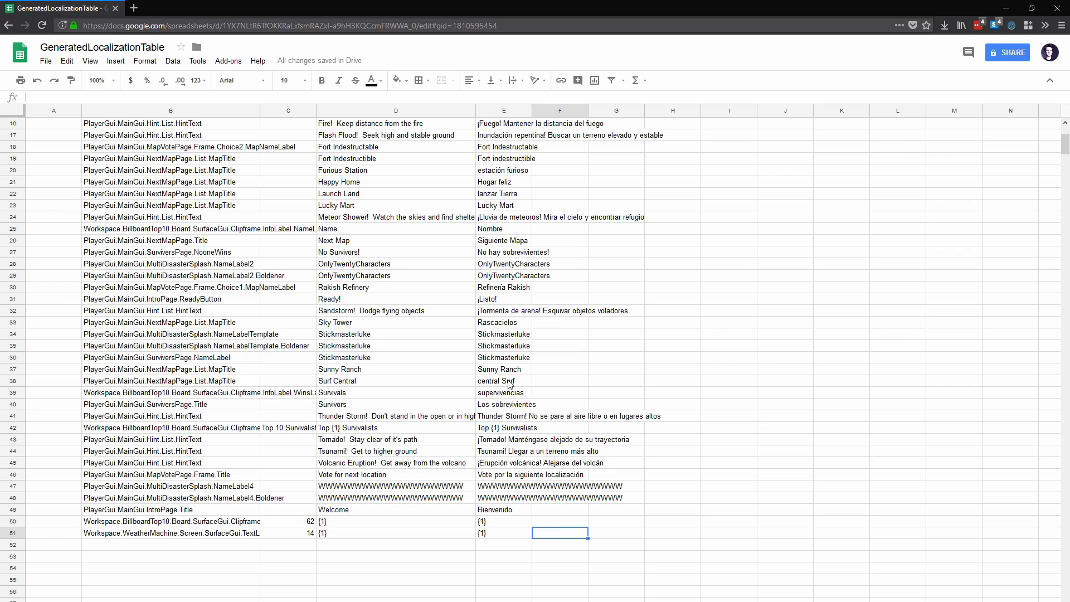
- Download the sheet as a CSV into the ROBLOX folder, overwriting the old file, and return to Roblox Studio
left_click(46, 61)
mouse_move(106, 177)
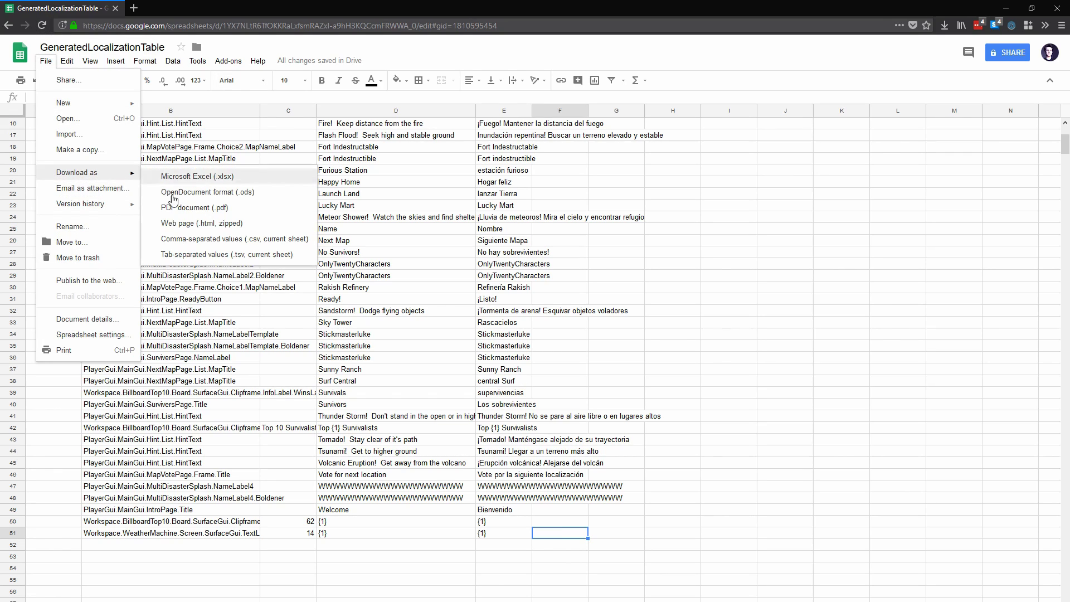
left_click(201, 239)
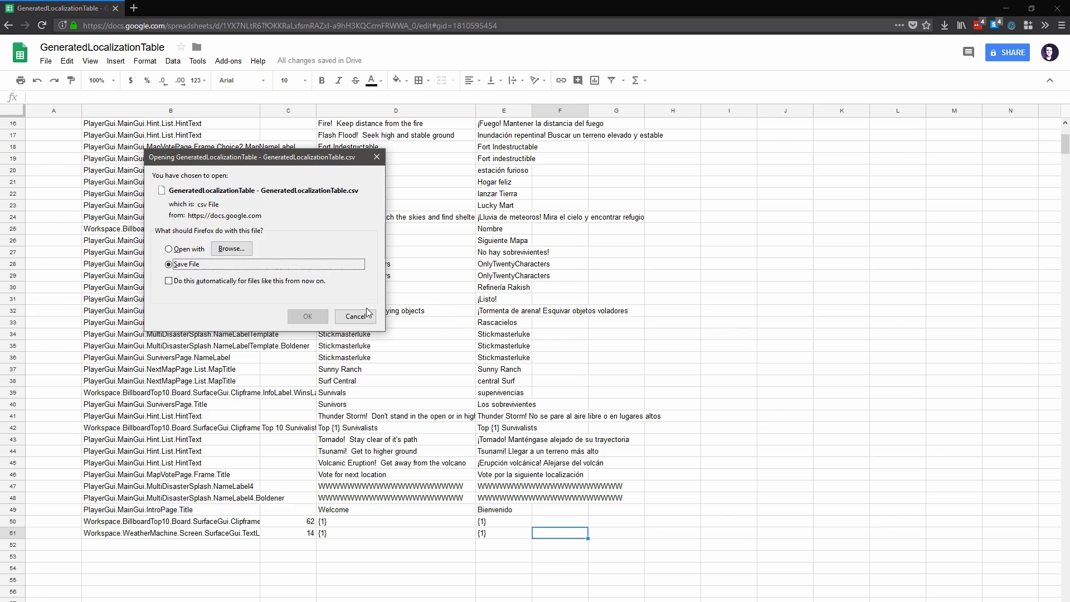
left_click(307, 317)
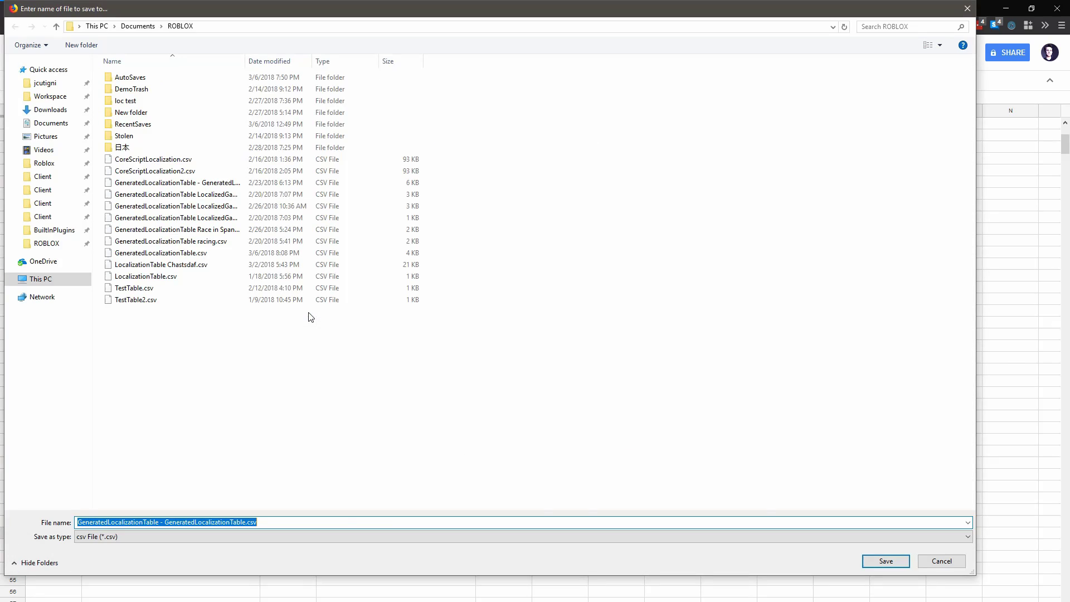
left_click(886, 561)
left_click(594, 329)
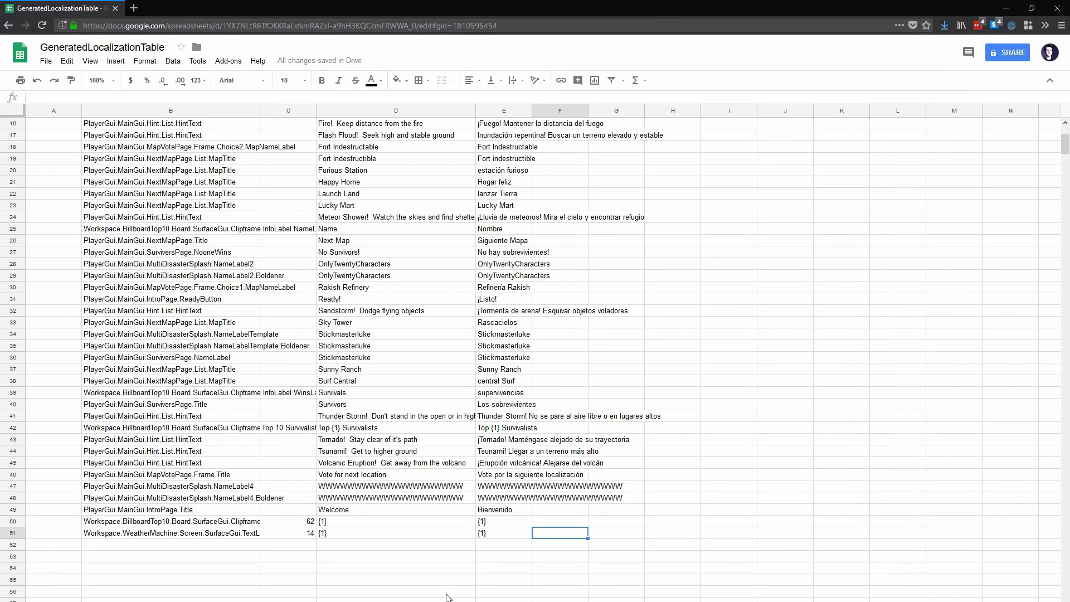
key("alt+Tab")
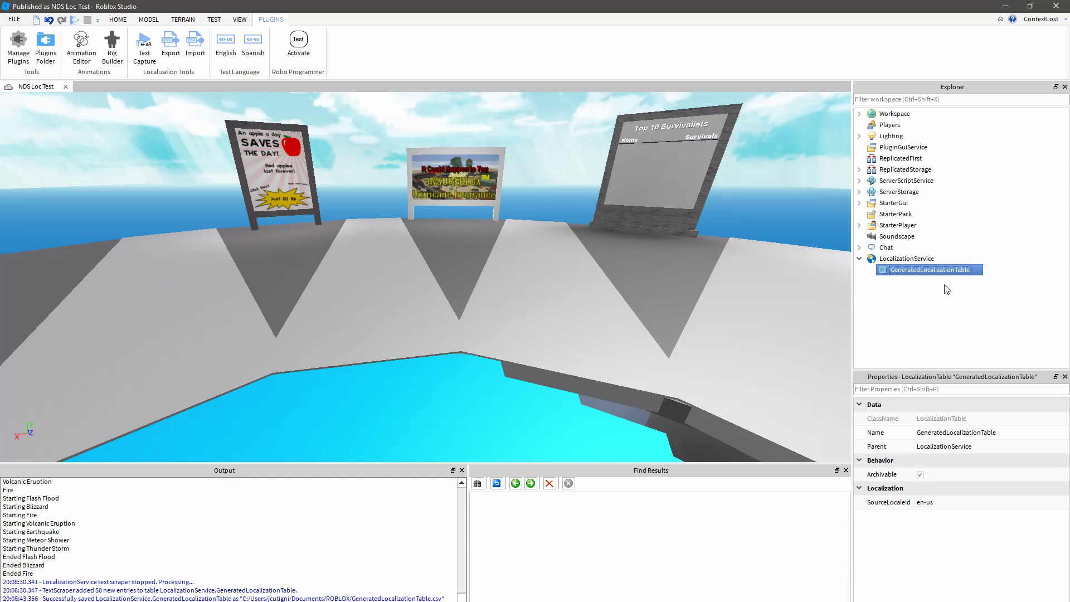
- Load the downloaded translated CSV into GeneratedLocalizationTable
right_click(896, 270)
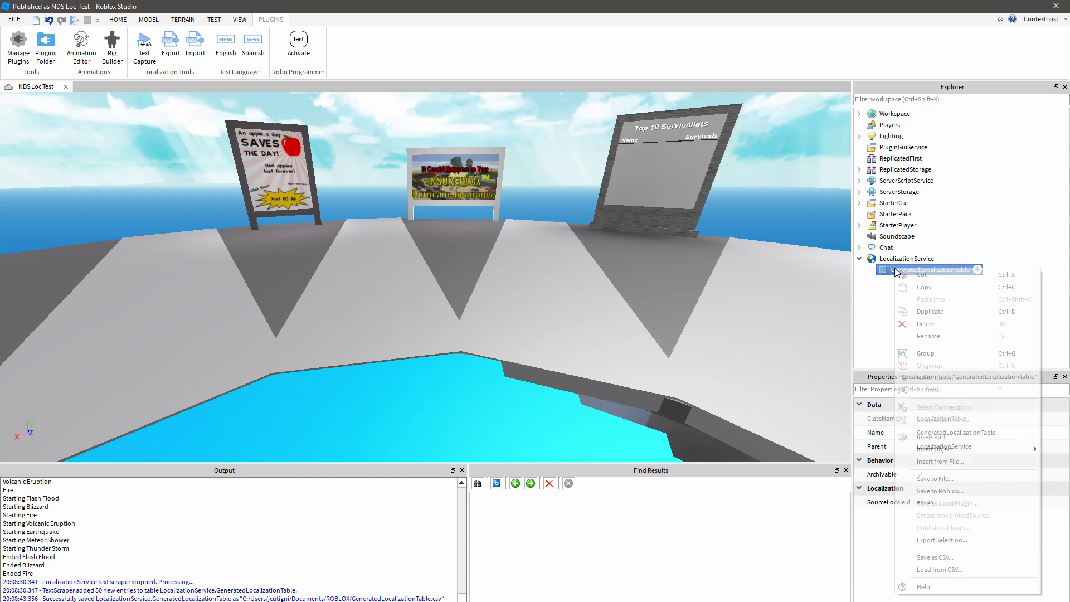
left_click(939, 569)
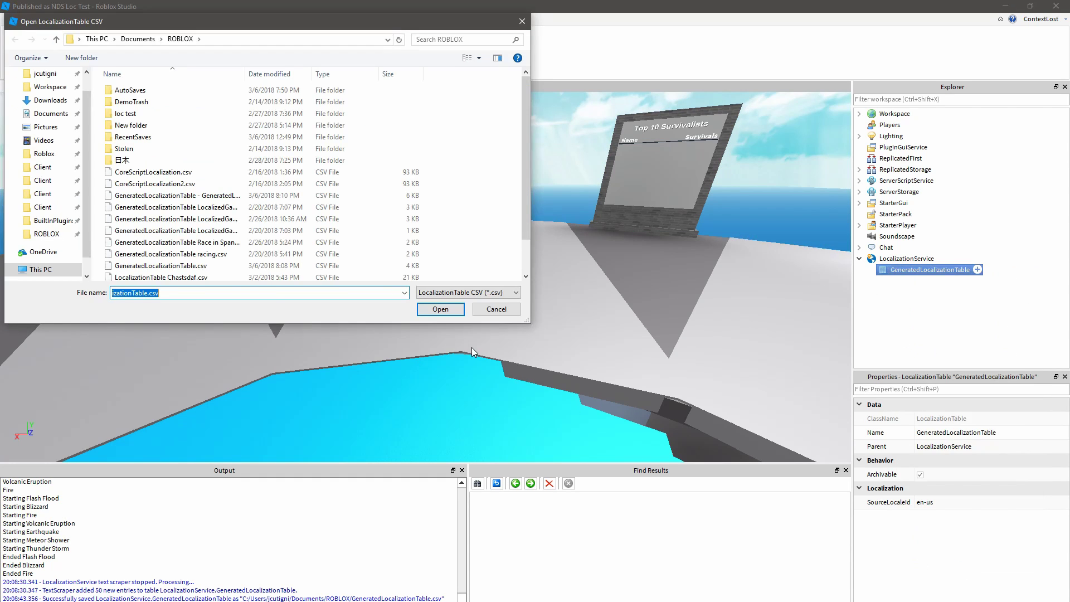
double_click(167, 195)
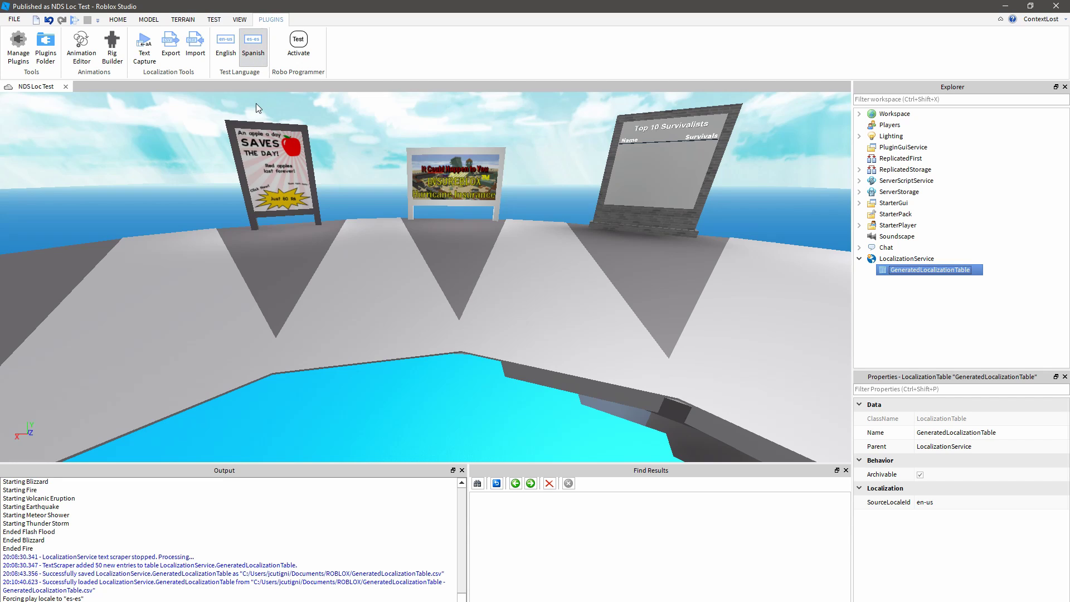
- Play-test in Spanish: dismiss the ¡Listo! welcome, walk the stairs, and check the Escape menu
left_click(74, 19)
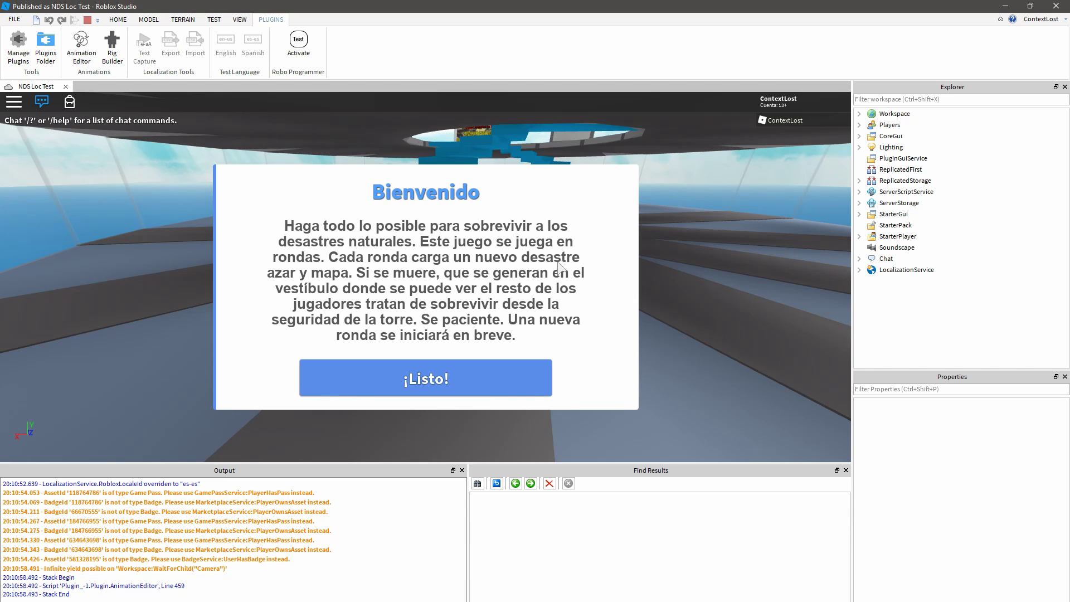
left_click(509, 387)
key("w")
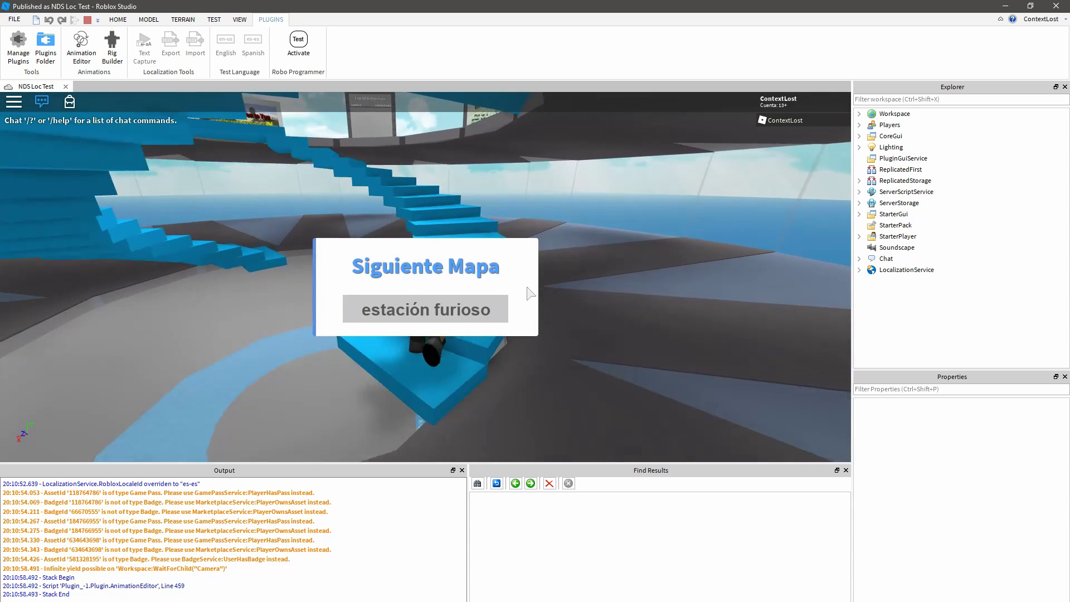
key("Escape")
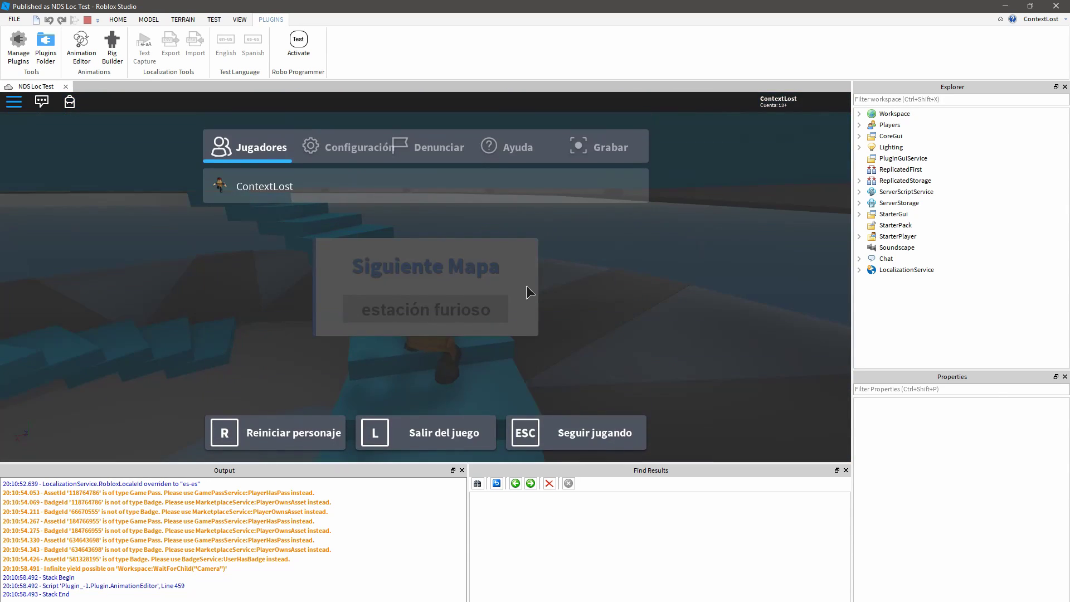
key("Escape")
key("s")
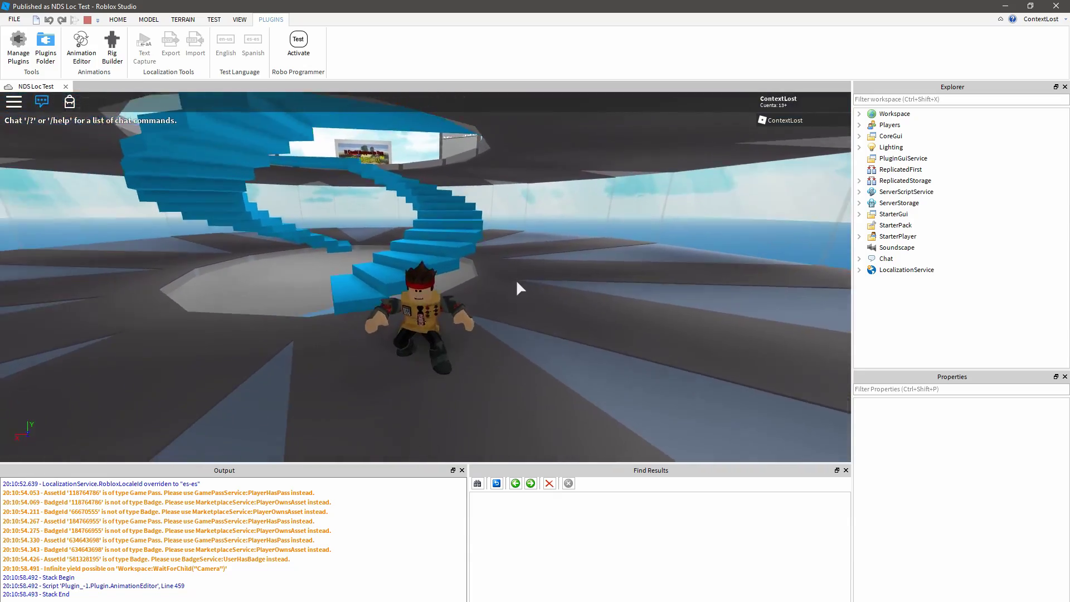
- Run the avatar across the map and off its edge toward the water with W and A
key("w")
key("a")
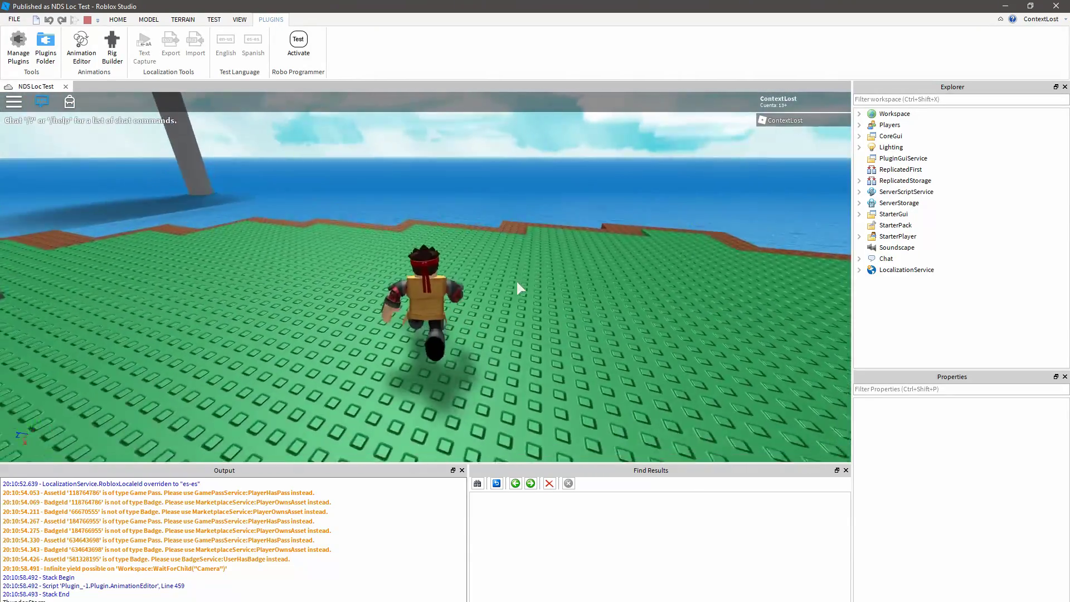
key("w")
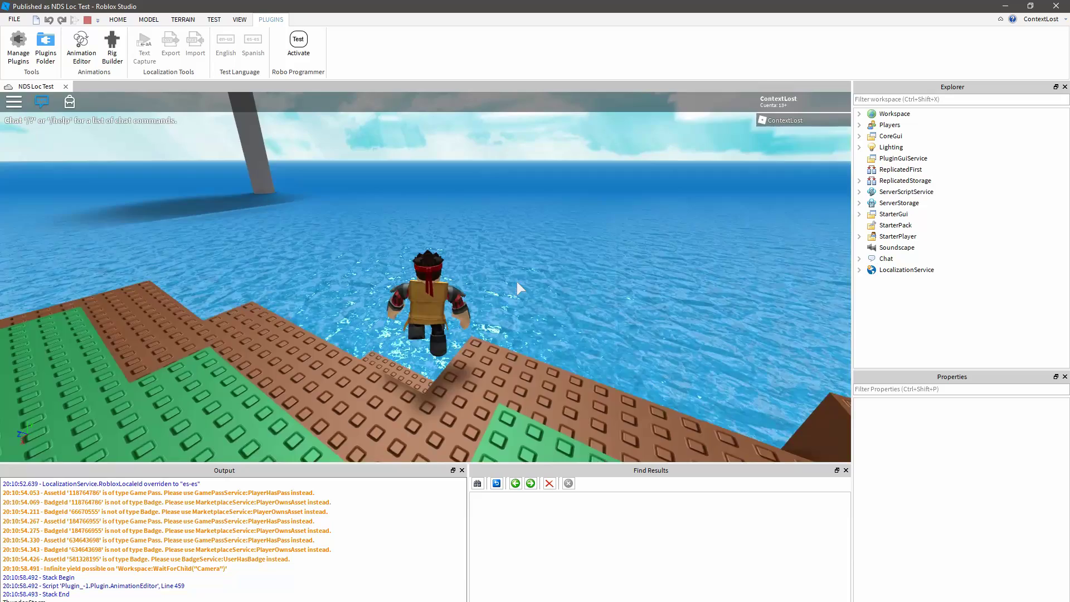